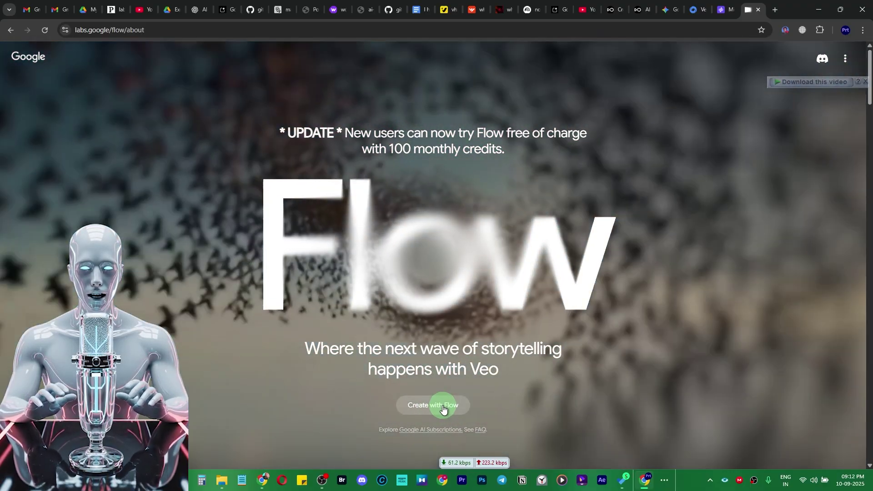
Step: Enter the Flow tool from the about page via 'Create with Flow' to reach the project gallery
{"action": "left_click", "coordinate": [448, 405]}
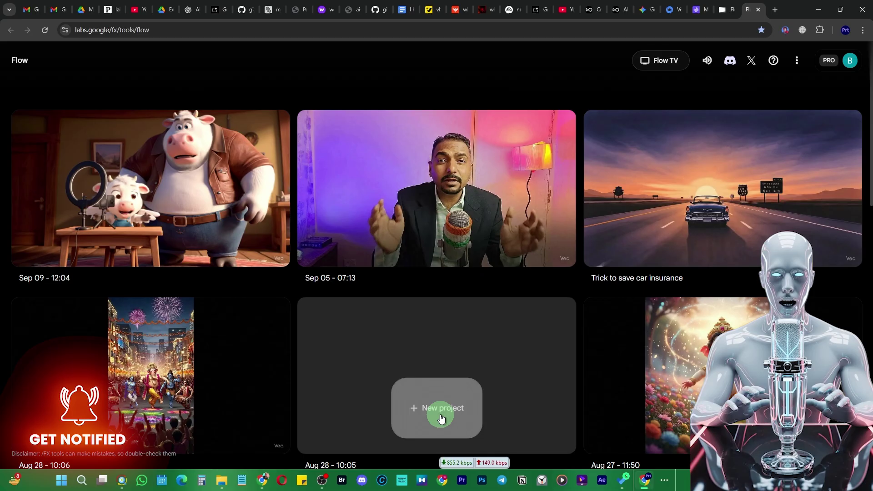
Step: Create a new project in Frames to Video mode and start uploading a first-frame image
{"action": "left_click", "coordinate": [441, 416]}
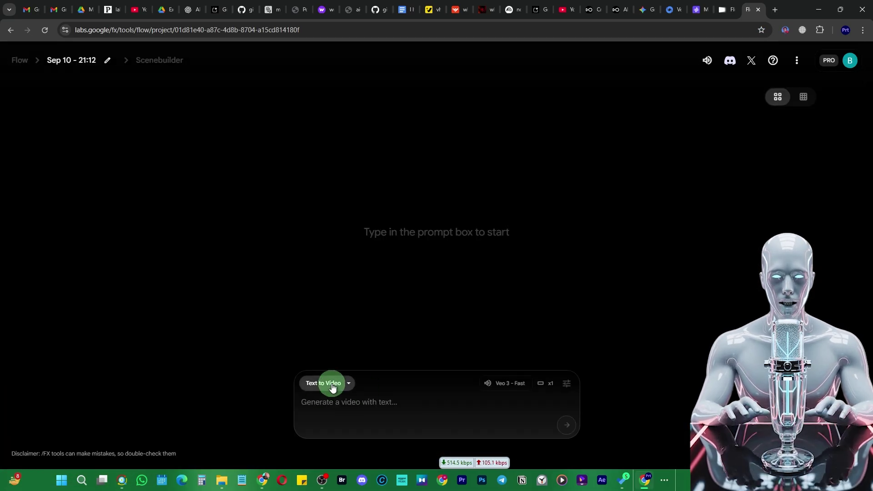
{"action": "left_click", "coordinate": [332, 384]}
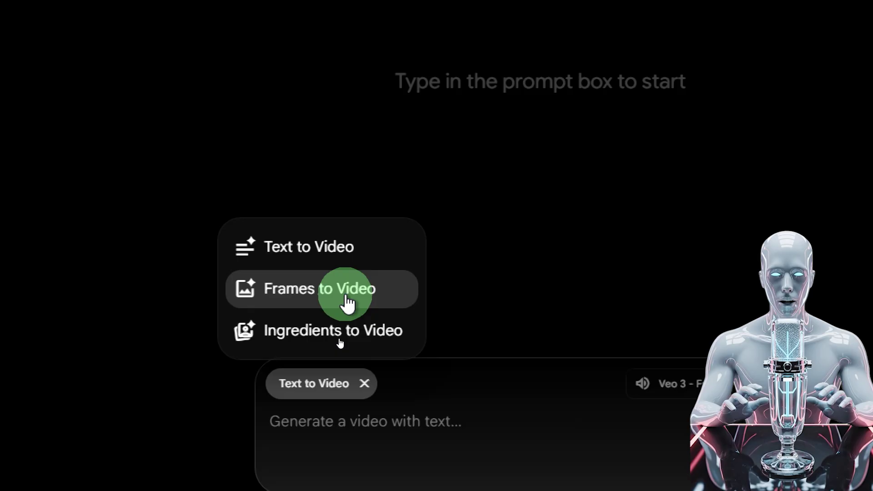
{"action": "left_click", "coordinate": [346, 298]}
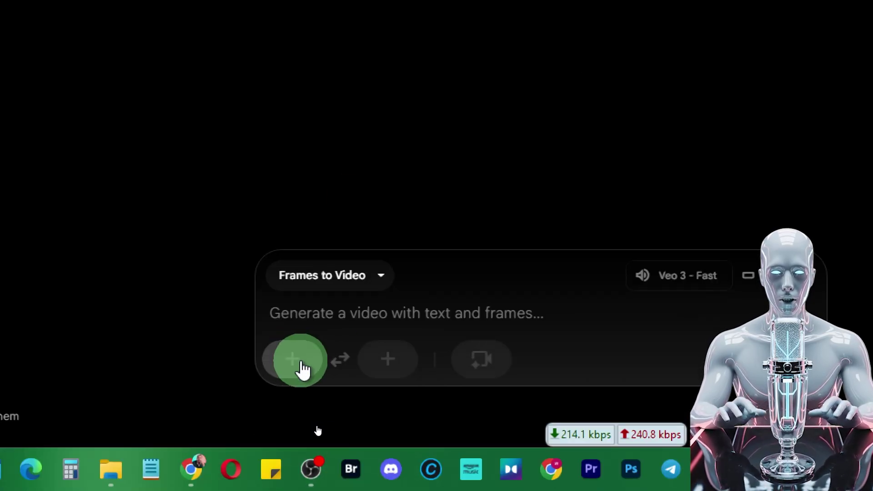
{"action": "left_click", "coordinate": [302, 363]}
{"action": "left_click", "coordinate": [546, 191]}
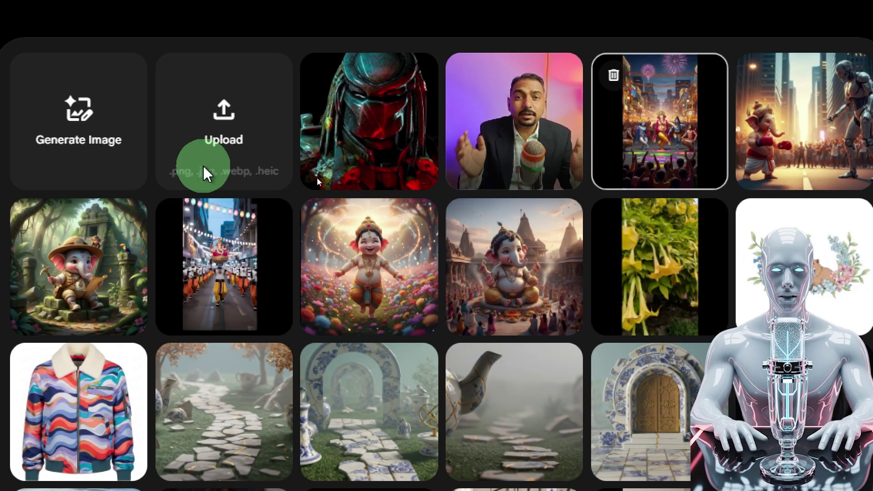
Step: Upload the sad penguin PNG as the first frame
{"action": "left_click", "coordinate": [220, 121]}
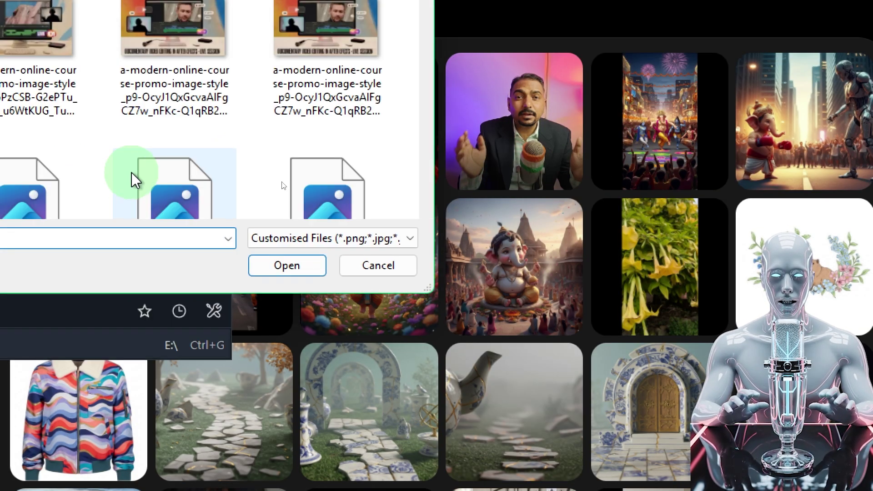
{"action": "left_click", "coordinate": [162, 239]}
{"action": "left_click", "coordinate": [559, 456]}
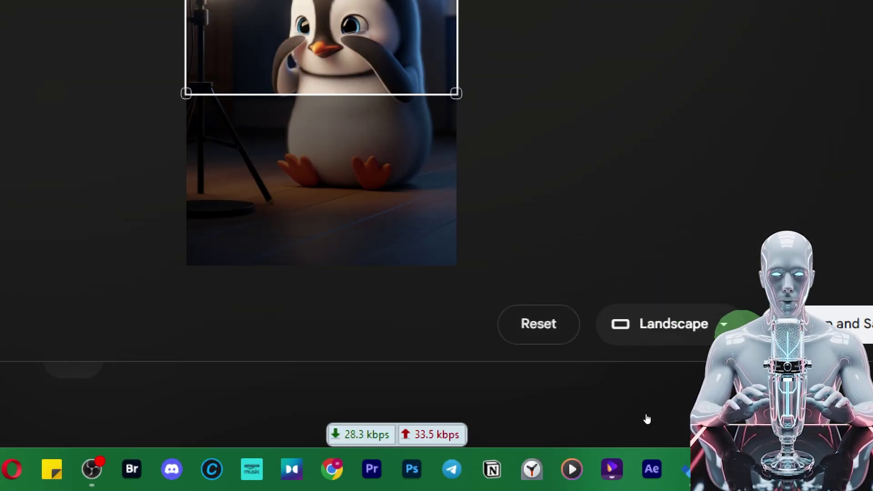
Step: Crop the penguin image to Portrait and save it as the first frame
{"action": "left_click", "coordinate": [724, 325]}
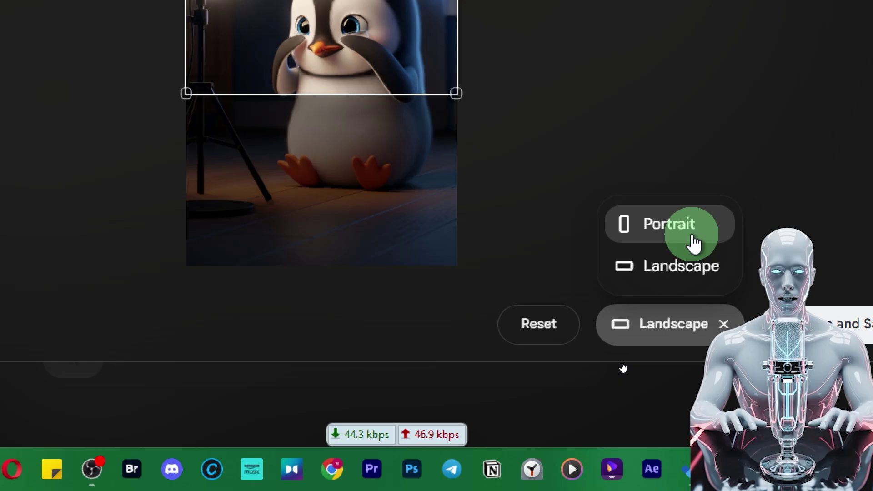
{"action": "left_click", "coordinate": [689, 232]}
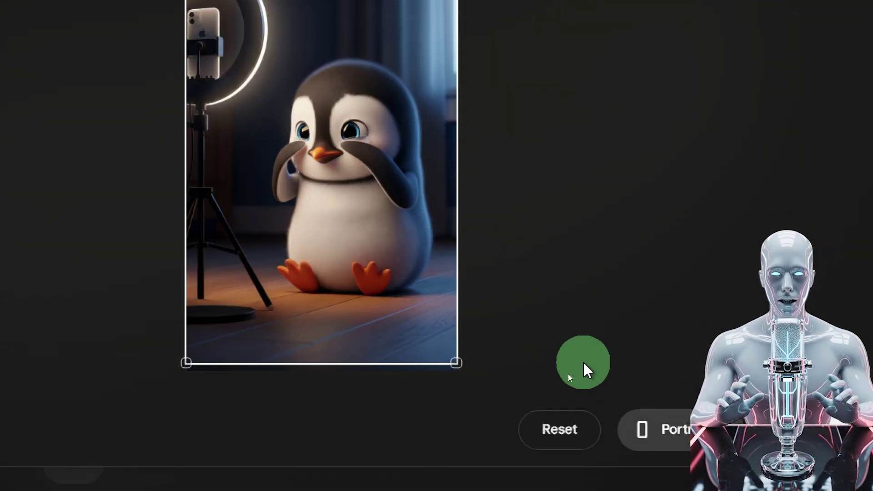
{"action": "left_click", "coordinate": [809, 439]}
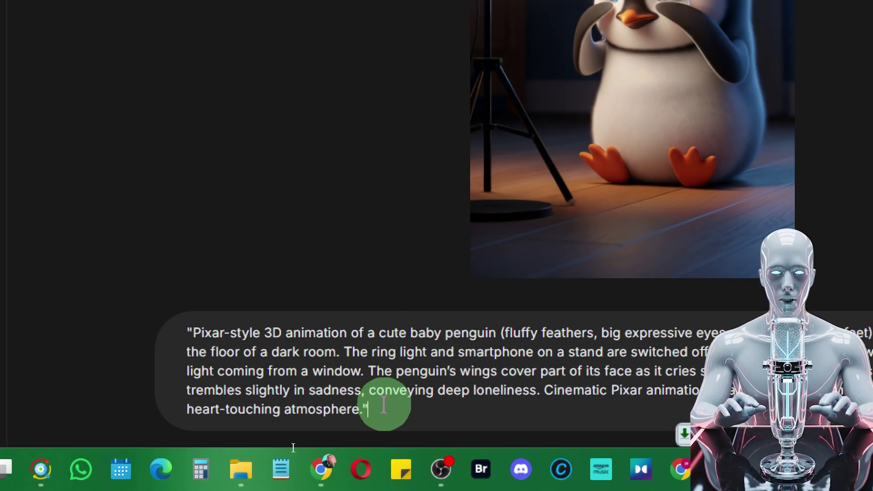
Step: Select and copy the entire Pixar-style sad baby penguin prompt from AI Studio
{"action": "key", "text": "ctrl+a"}
{"action": "key", "text": "ctrl+c"}
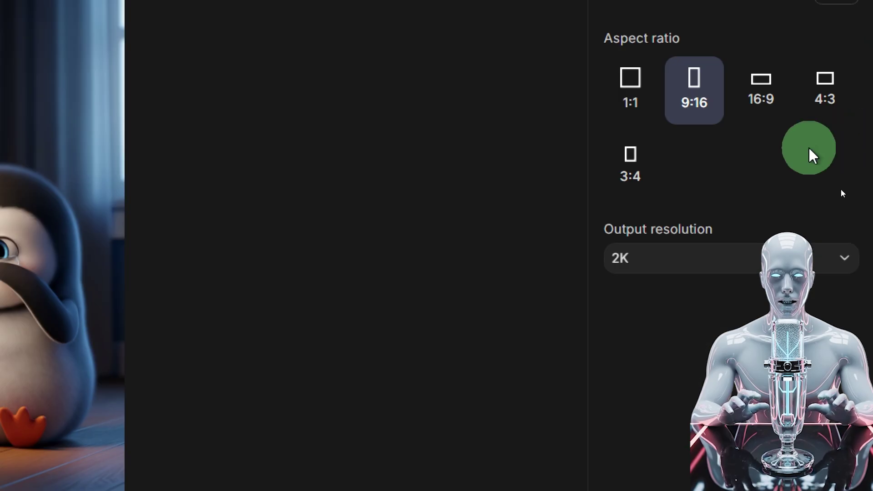
{"action": "left_click", "coordinate": [698, 112]}
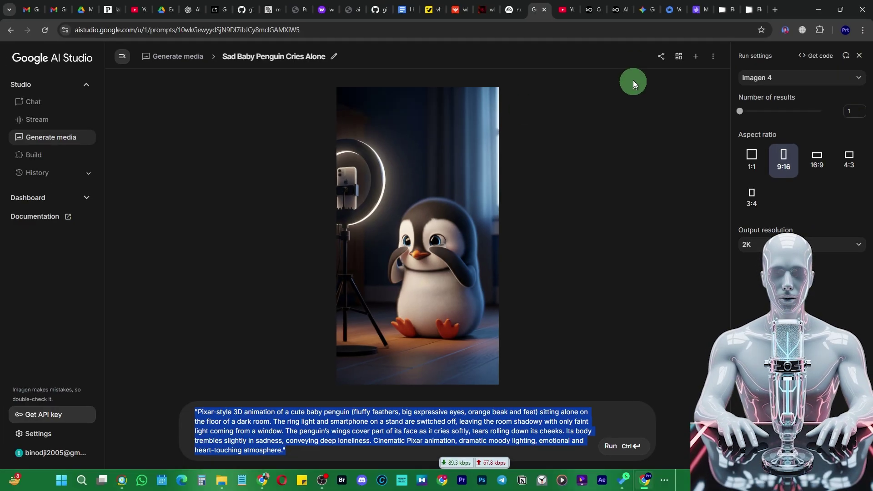
Step: Paste the sad baby penguin prompt into Flow's Frames to Video prompt box
{"action": "left_click", "coordinate": [751, 11]}
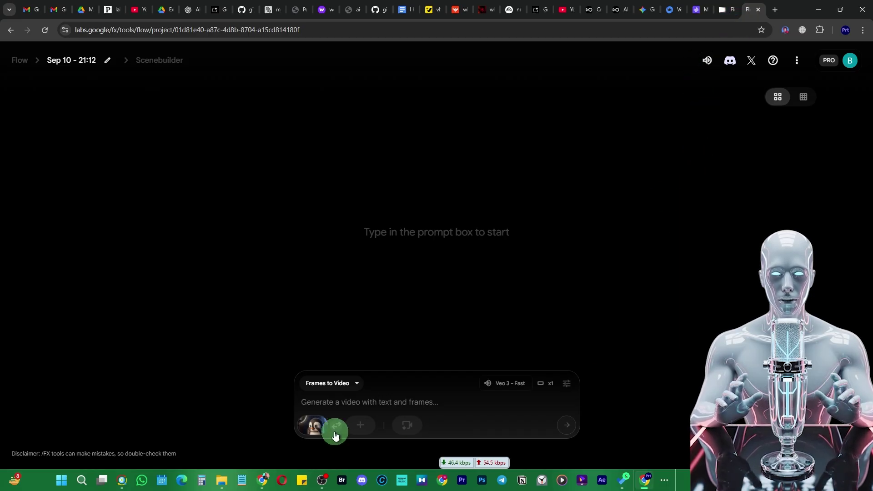
{"action": "mouse_move", "coordinate": [311, 431]}
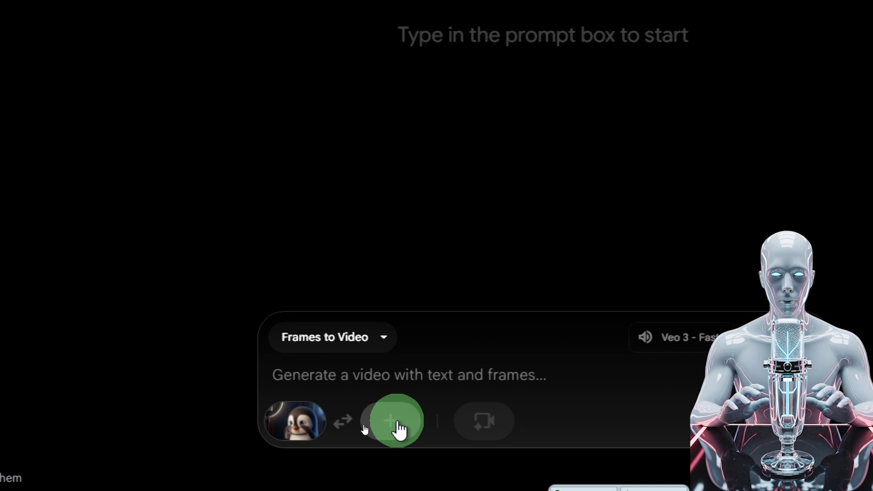
{"action": "mouse_move", "coordinate": [285, 436]}
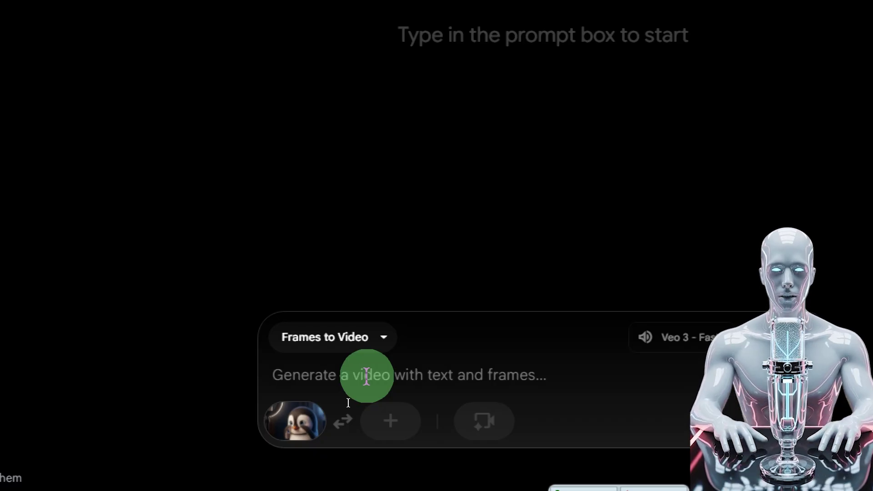
{"action": "key", "text": "ctrl+v"}
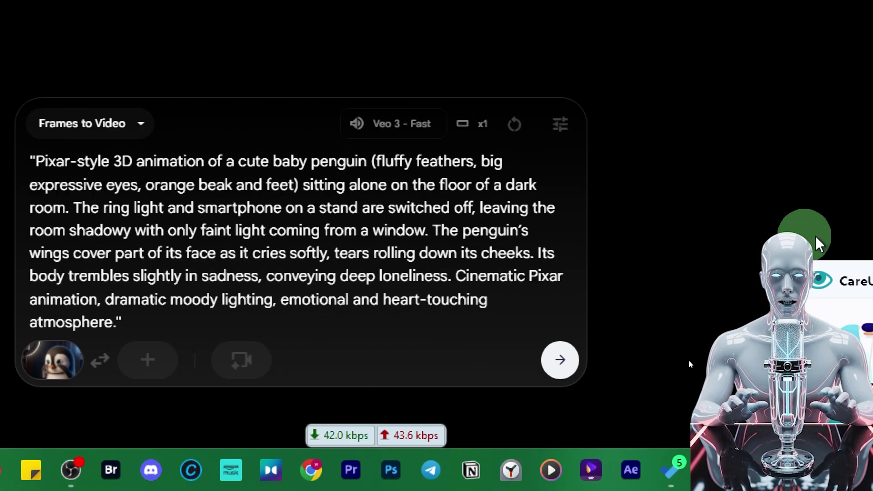
Step: Set aspect ratio Portrait (9:16), 1 output per prompt, and model Veo 3 - Fast
{"action": "left_click", "coordinate": [560, 123]}
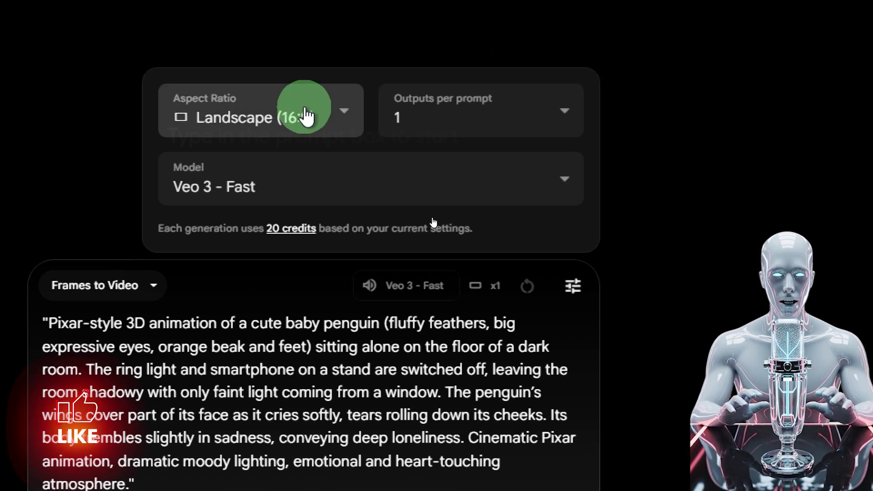
{"action": "left_click", "coordinate": [336, 118]}
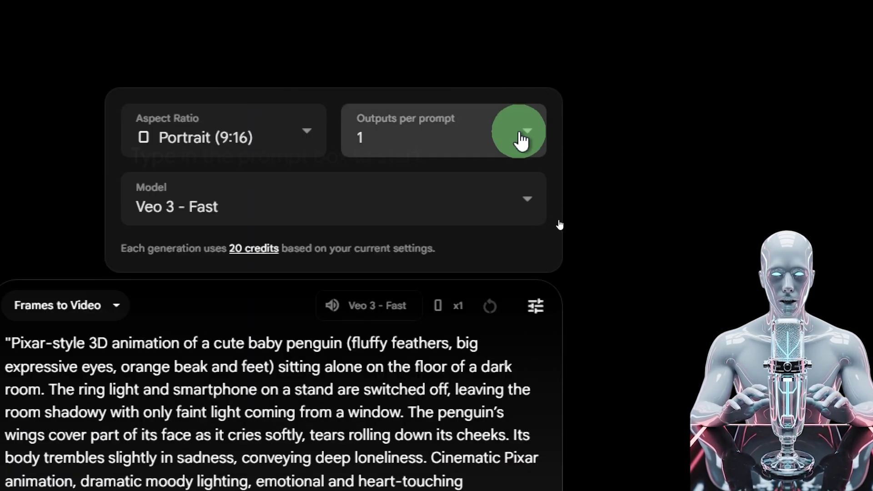
{"action": "left_click", "coordinate": [523, 134]}
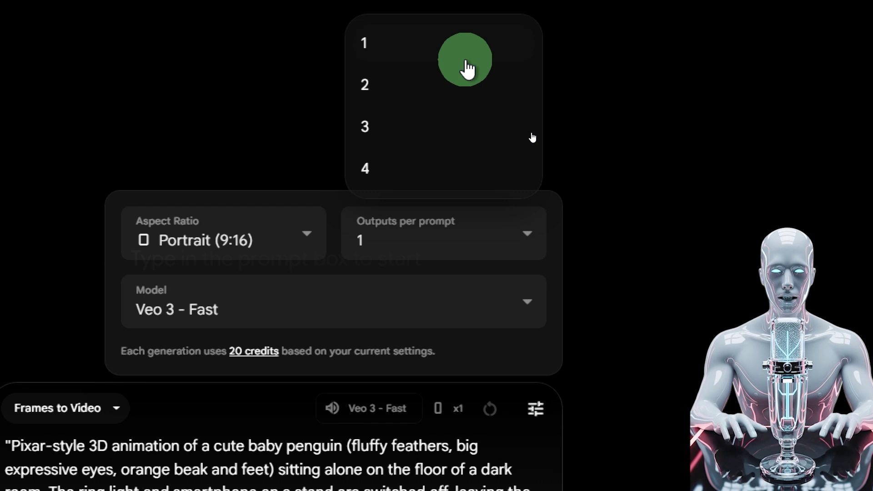
{"action": "left_click", "coordinate": [462, 59]}
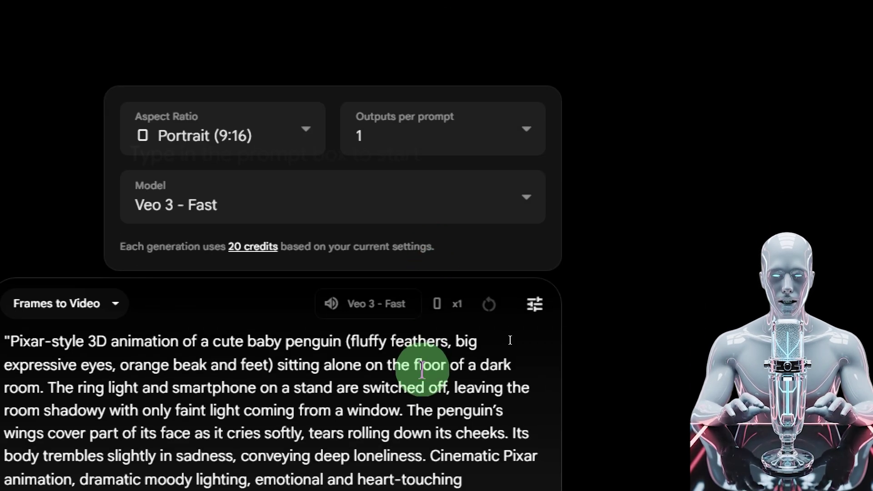
{"action": "left_click", "coordinate": [523, 203]}
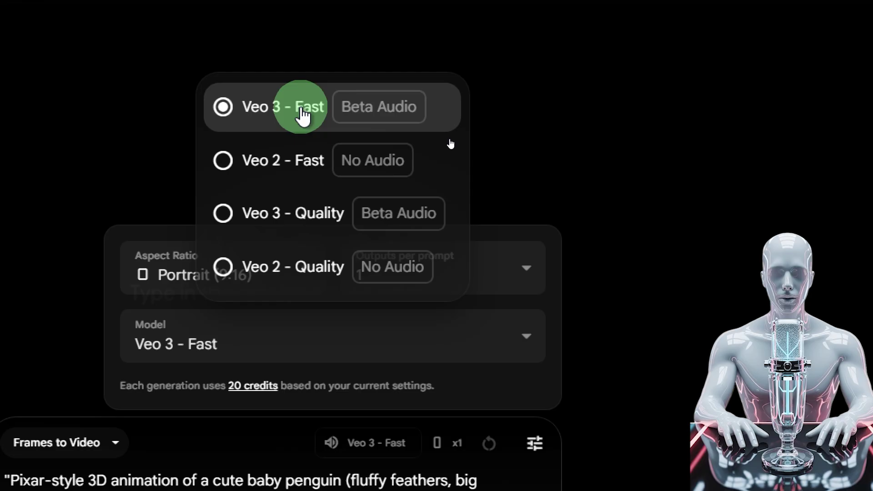
{"action": "left_click", "coordinate": [339, 227]}
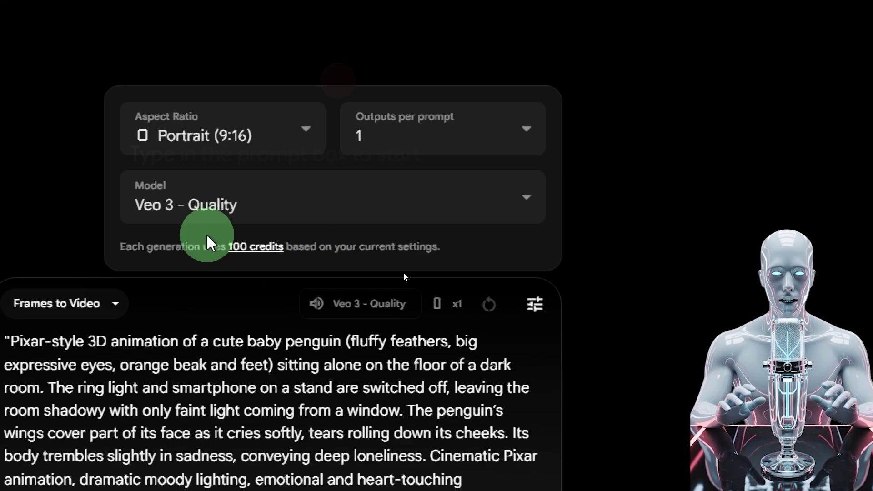
{"action": "left_click", "coordinate": [530, 191]}
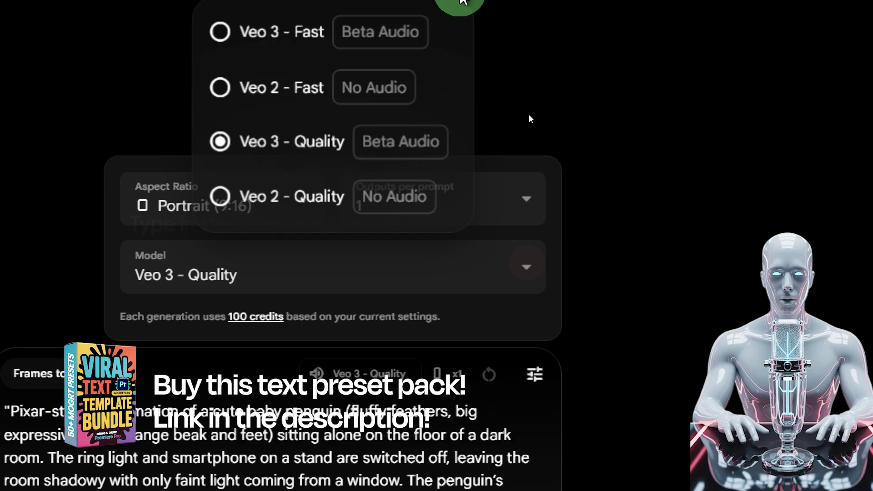
{"action": "left_click", "coordinate": [278, 132]}
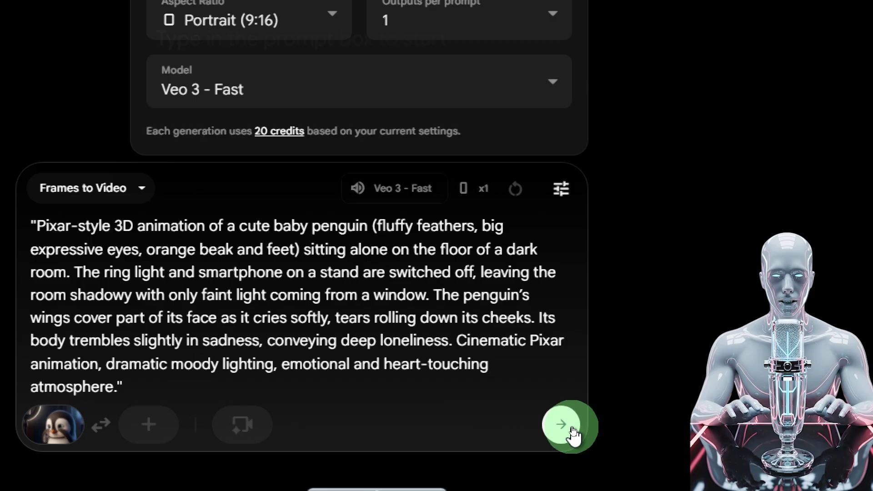
Step: Generate the 8-second portrait crying-penguin video and play the result
{"action": "left_click", "coordinate": [572, 427]}
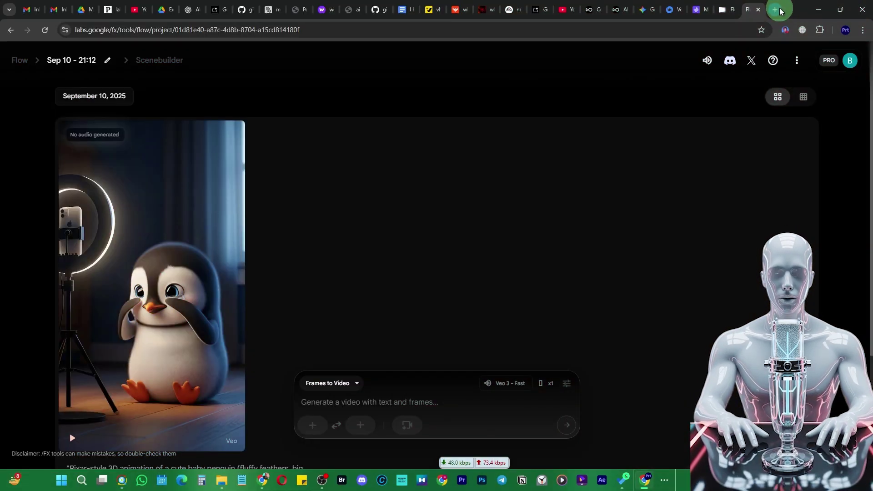
{"action": "mouse_move", "coordinate": [85, 425]}
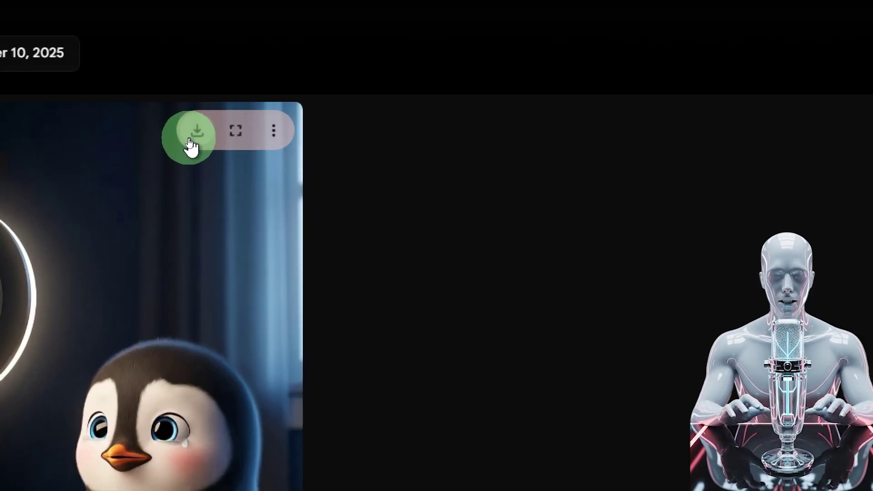
Step: Show the penguin clip's download menu with Animated GIF (270p) and Original size (720p)
{"action": "left_click", "coordinate": [197, 136]}
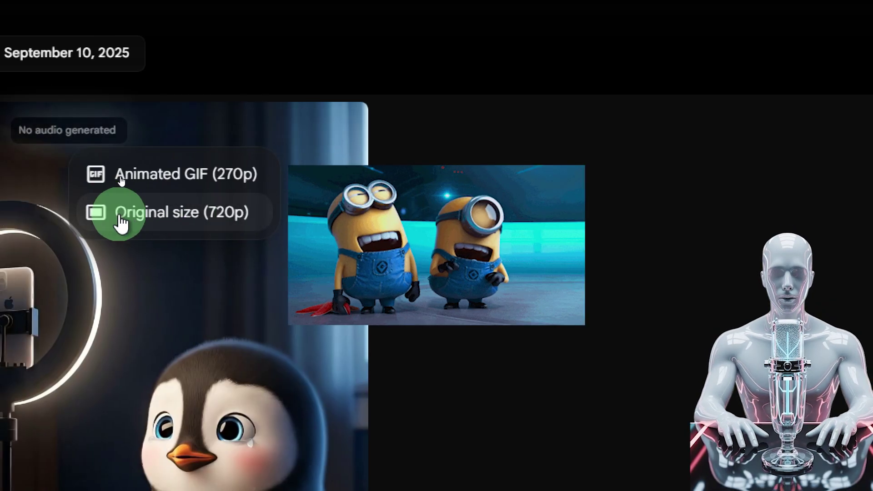
{"action": "left_click", "coordinate": [171, 174]}
{"action": "left_click", "coordinate": [263, 132]}
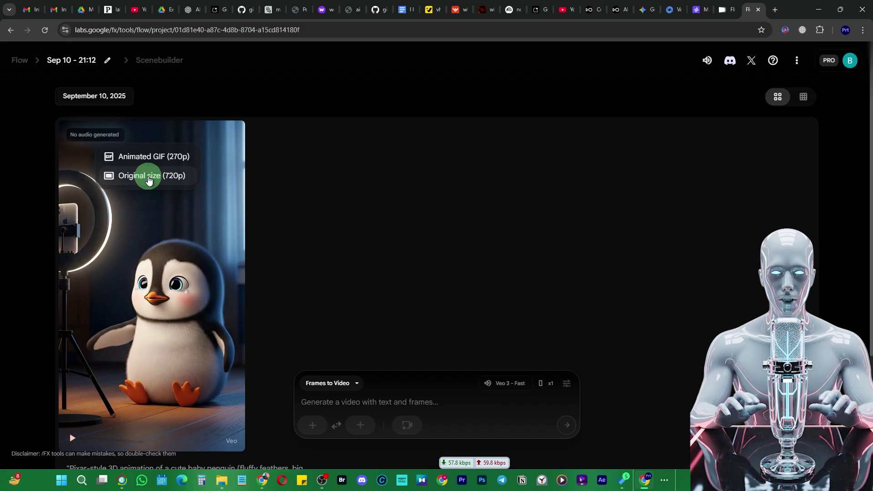
Step: Download the clip at 720p, then reuse the penguin image as start frame with the pasted prompt
{"action": "left_click", "coordinate": [149, 180]}
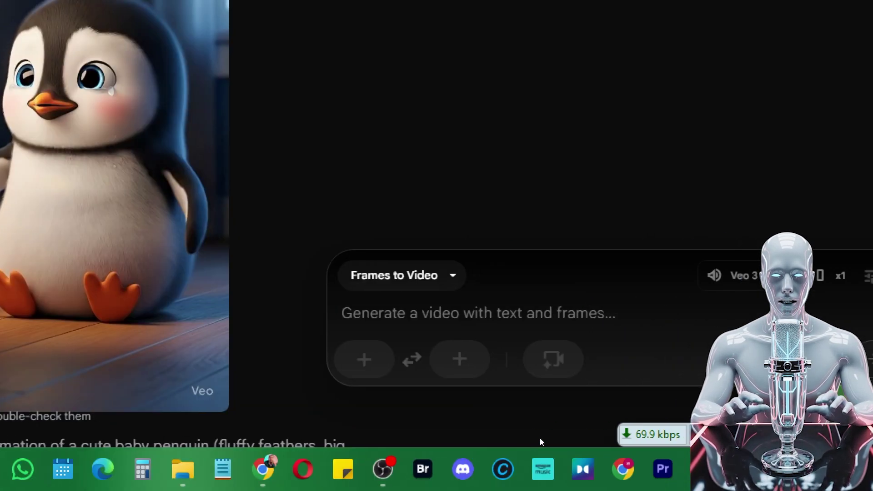
{"action": "left_click", "coordinate": [390, 377]}
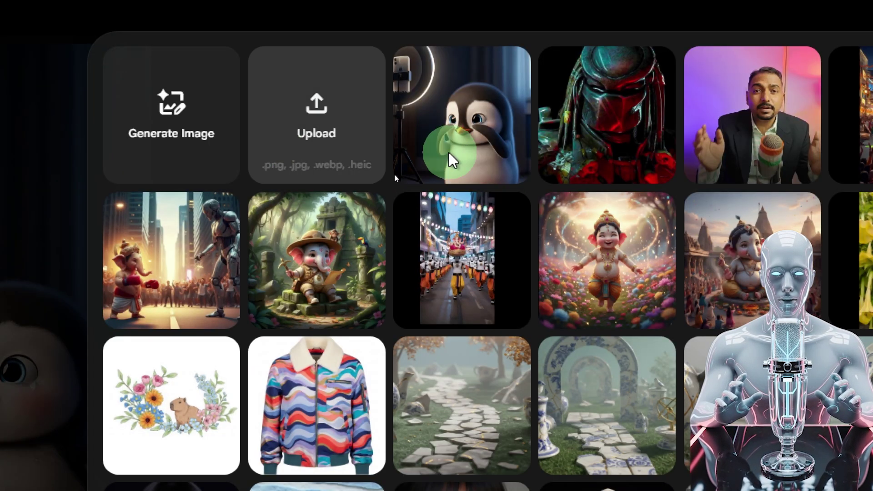
{"action": "left_click", "coordinate": [469, 130]}
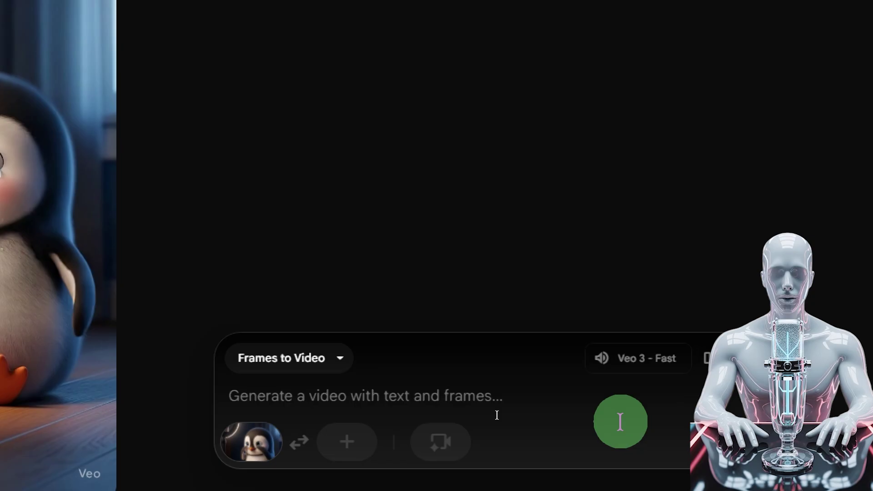
{"action": "type", "text": "\"Pixar-style 3D animation of a cute baby penguin (fluffy feathers, big expressive eyes, orange beak and feet) sitting alone on the floor of a dark room. The ring light and smartphone on a stand are switched off, leaving the room shadowy with only faint light coming from a window. The penguin’s wings cover part of its face as it cries softly, tears rolling down its cheeks. Its body trembles slightly in sadness, conveying deep loneliness. Cinematic animation, dramatic moody lighting, emotional and heart-touching atmosphere.\""}
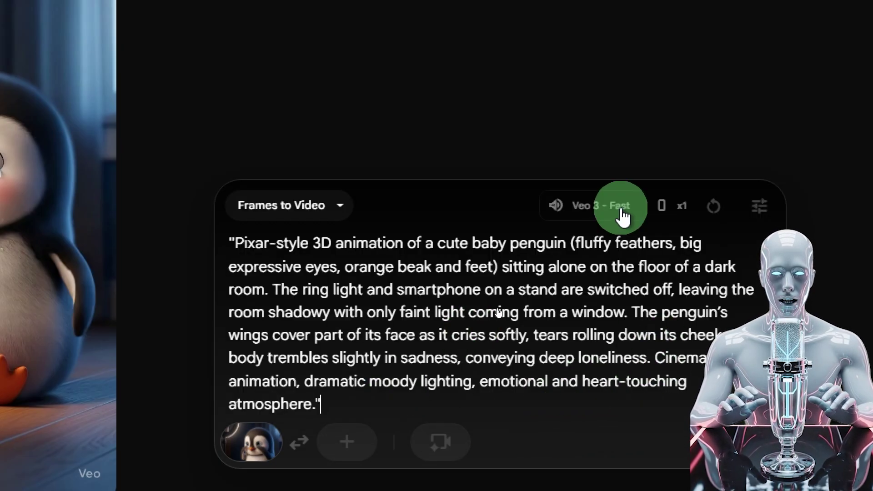
Step: Keep the new generation at Portrait (9:16) with the Veo 3 - Fast model
{"action": "left_click", "coordinate": [620, 209]}
{"action": "left_click", "coordinate": [530, 190]}
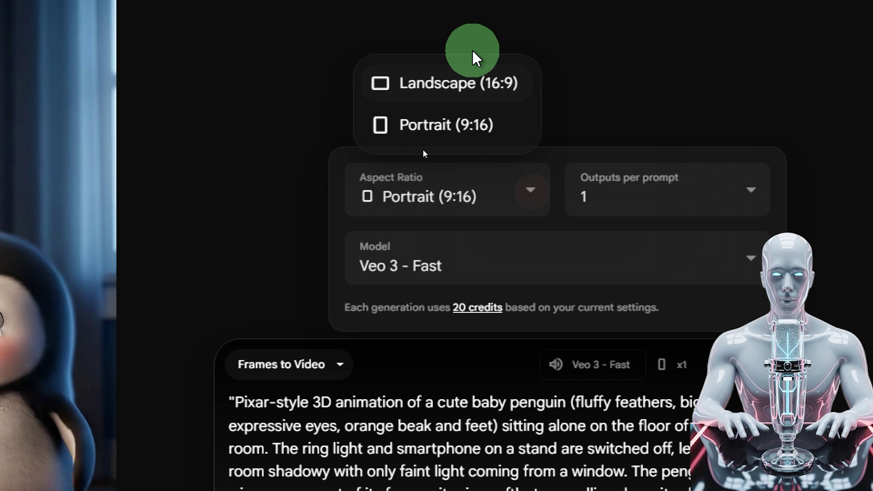
{"action": "left_click", "coordinate": [462, 127]}
{"action": "left_click", "coordinate": [538, 272]}
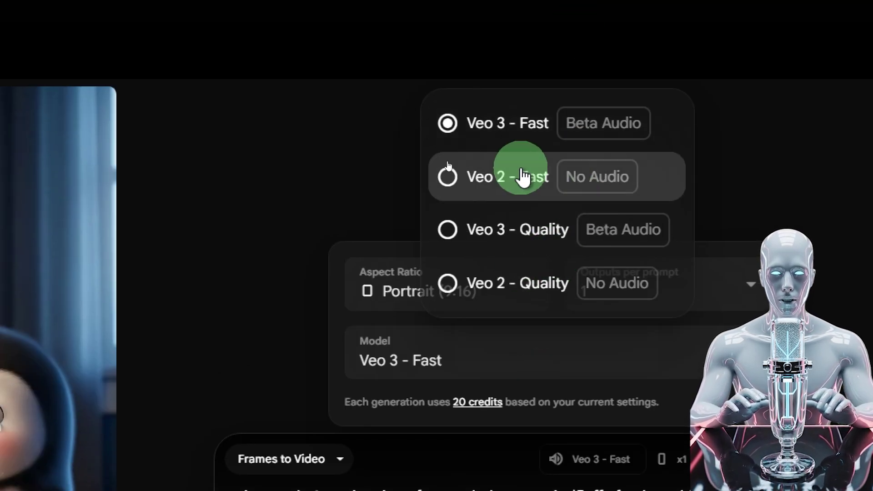
{"action": "left_click", "coordinate": [536, 127]}
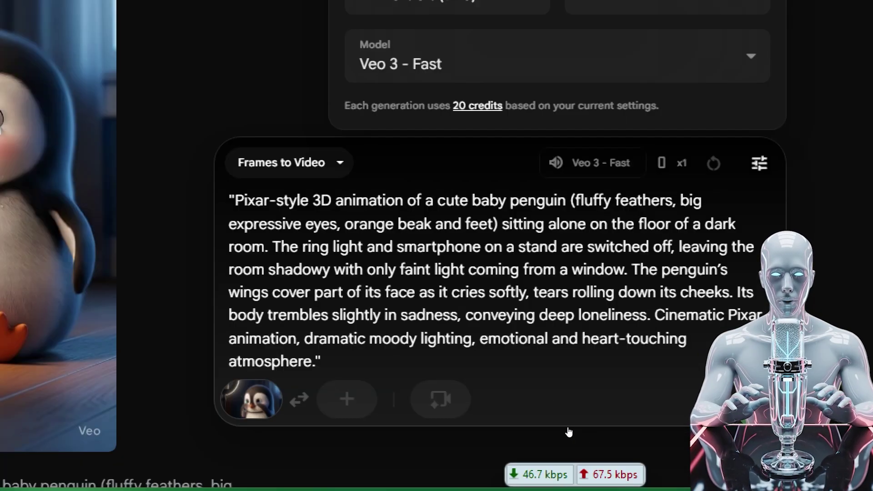
Step: Delete the prompt's opening description through "window." so the crying-penguin sentences remain
{"action": "left_click", "coordinate": [232, 200]}
{"action": "left_click_drag", "start_coordinate": [229, 201], "coordinate": [635, 272]}
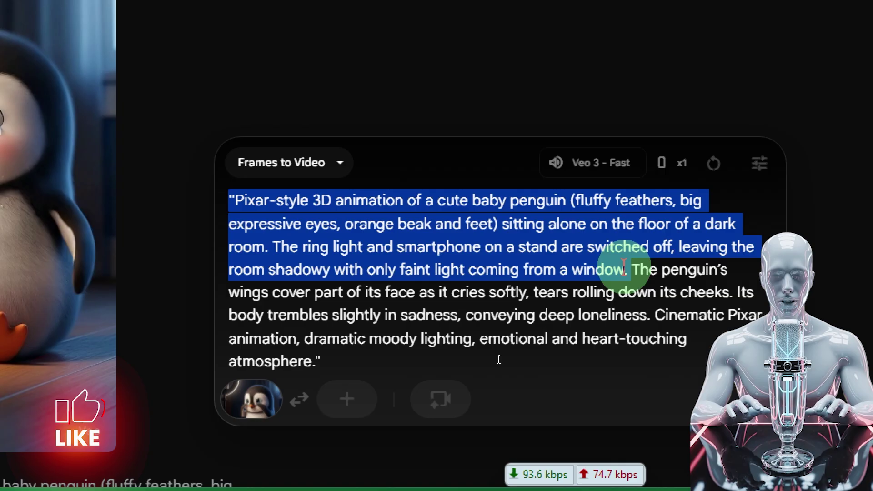
{"action": "key", "text": "BackSpace"}
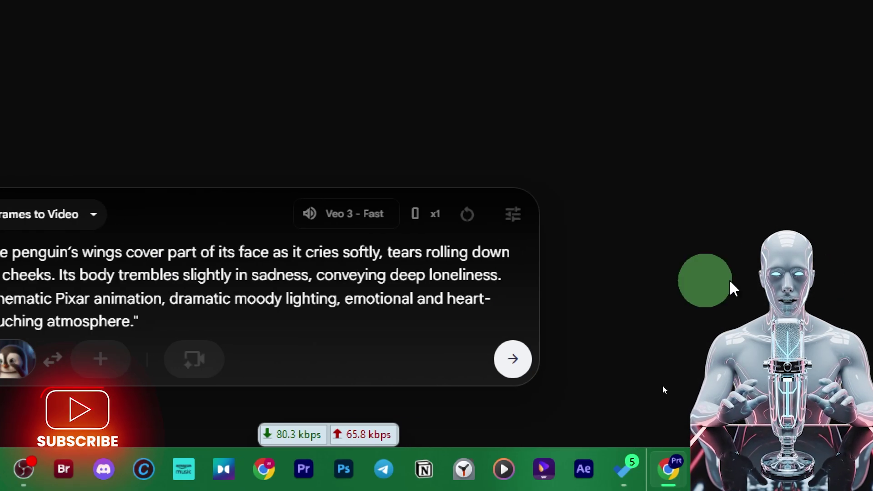
{"action": "left_click", "coordinate": [652, 263]}
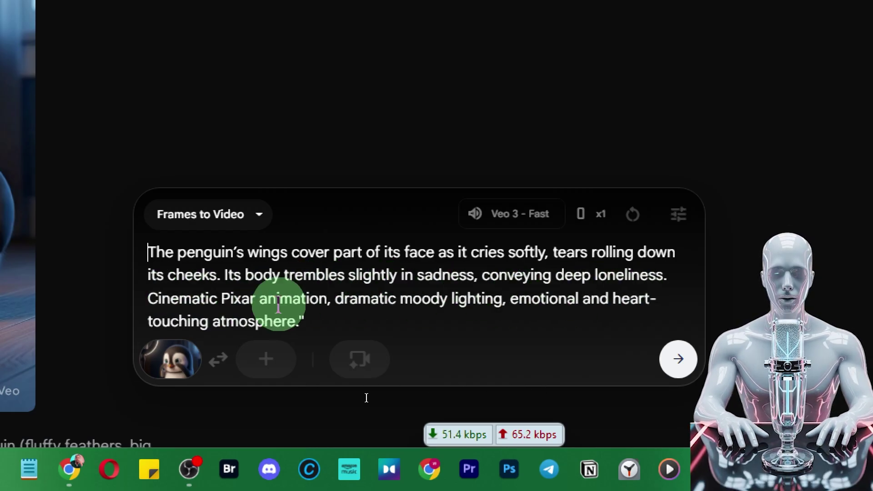
Step: Generate the second 8-second portrait clip of the penguin crying with its wings over its face
{"action": "left_click", "coordinate": [679, 360]}
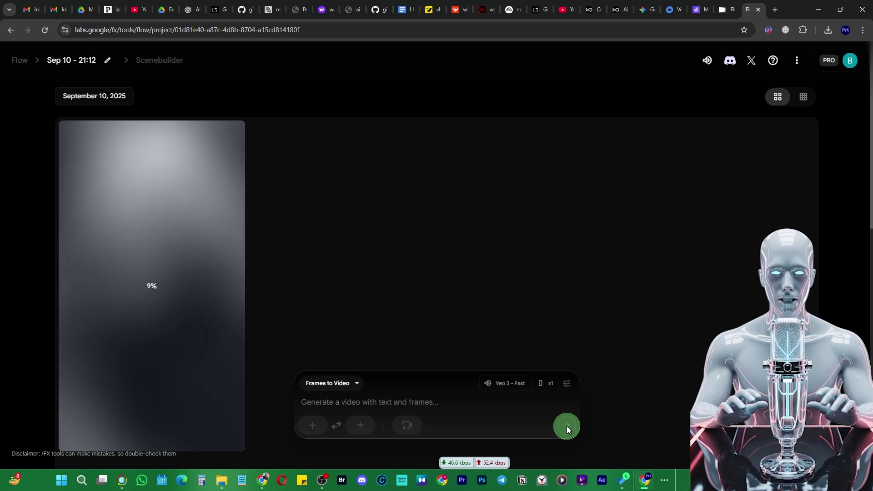
{"action": "scroll", "coordinate": [676, 341], "scroll_direction": "down", "scroll_amount": 2}
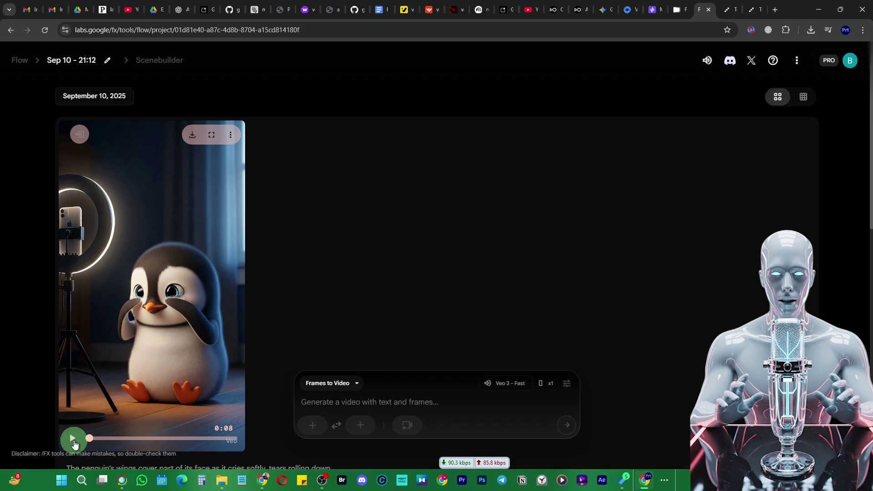
Step: Play back the crying-penguin clip, then download it at Original size (720p)
{"action": "left_click", "coordinate": [74, 444]}
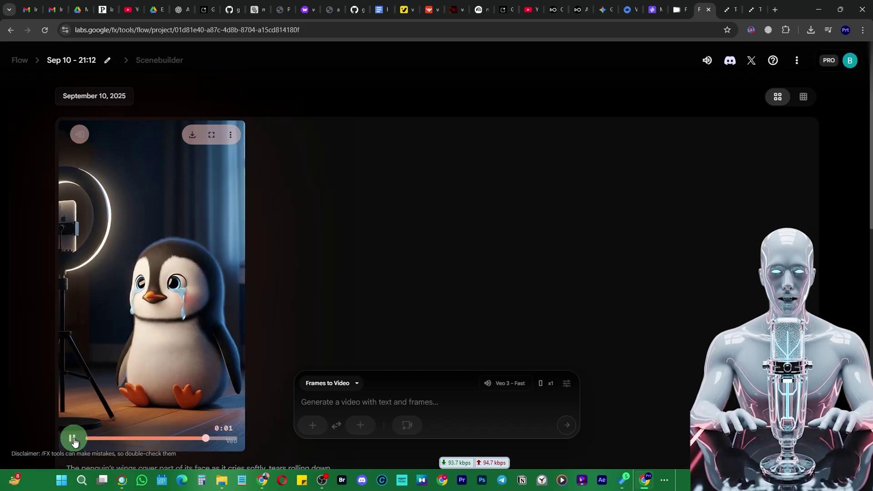
{"action": "left_click", "coordinate": [122, 359]}
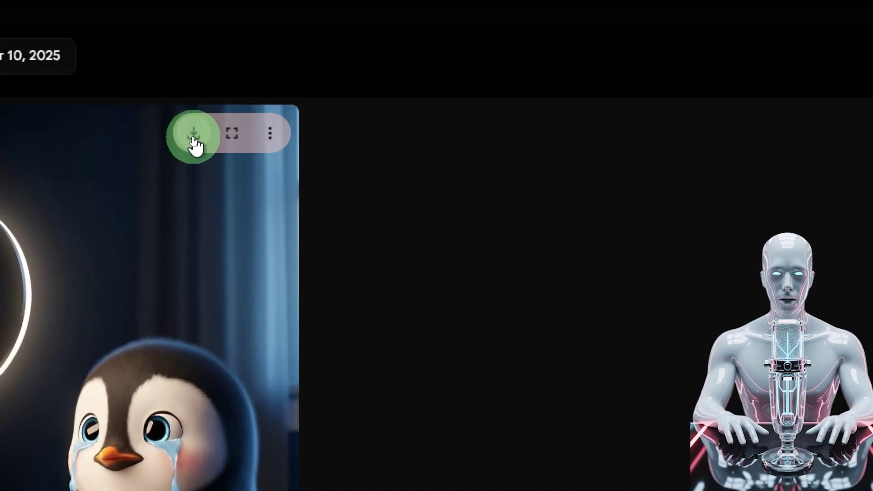
{"action": "left_click", "coordinate": [194, 137]}
{"action": "left_click", "coordinate": [127, 225]}
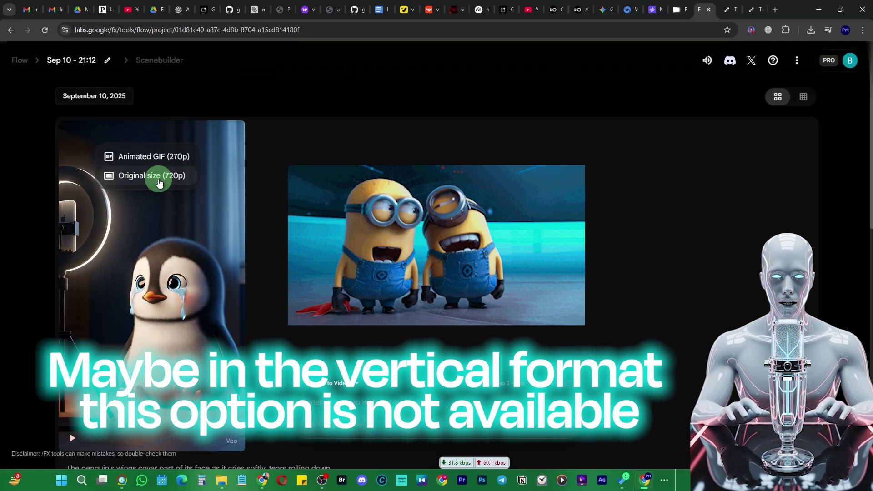
{"action": "left_click", "coordinate": [158, 181]}
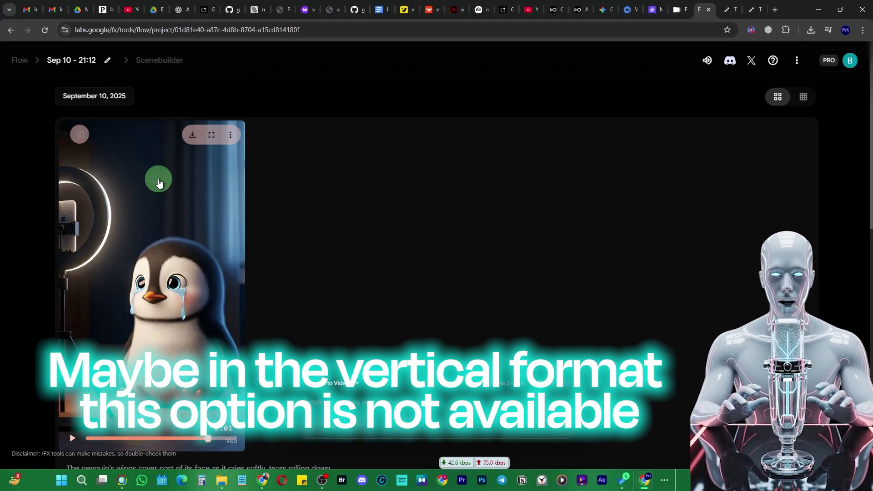
Step: Load the downloaded penguin mp4 into Topaz Video AI with Proteus selected for enhancement
{"action": "mouse_move", "coordinate": [793, 63]}
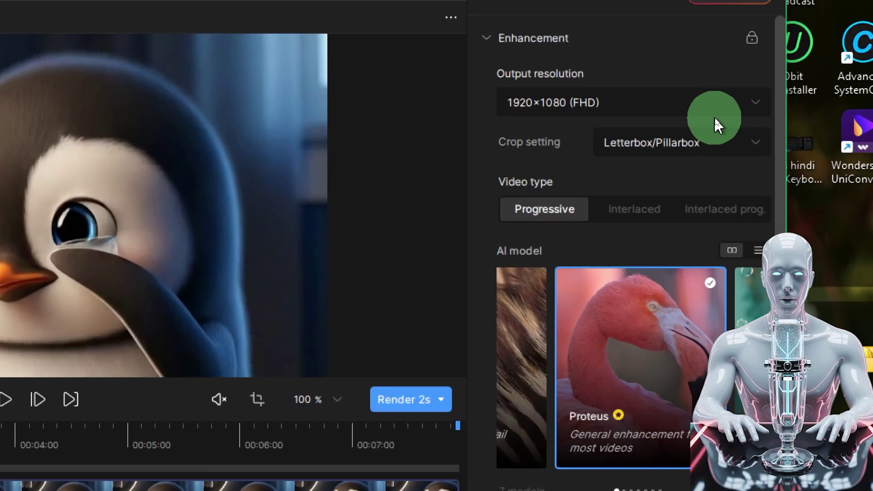
Step: Set a custom output resolution of width 1080 and height 1920, keeping aspect ratio locked
{"action": "left_click", "coordinate": [699, 113]}
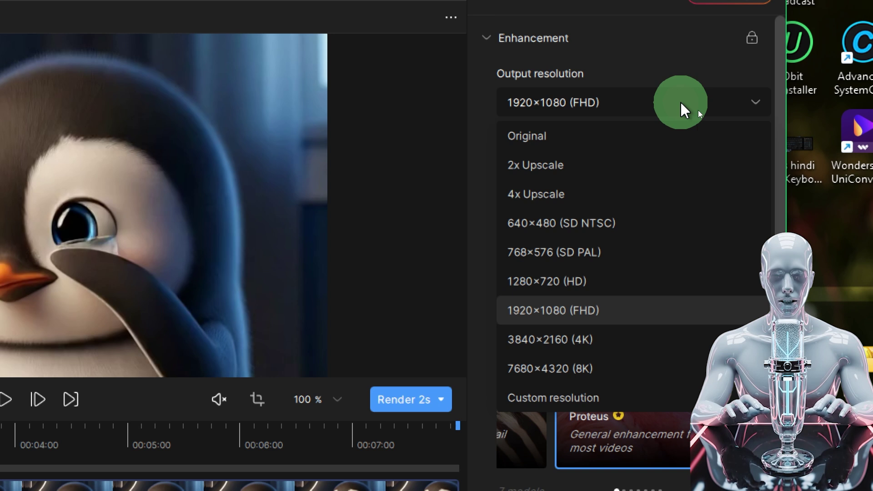
{"action": "left_click", "coordinate": [591, 400]}
{"action": "double_click", "coordinate": [591, 225]}
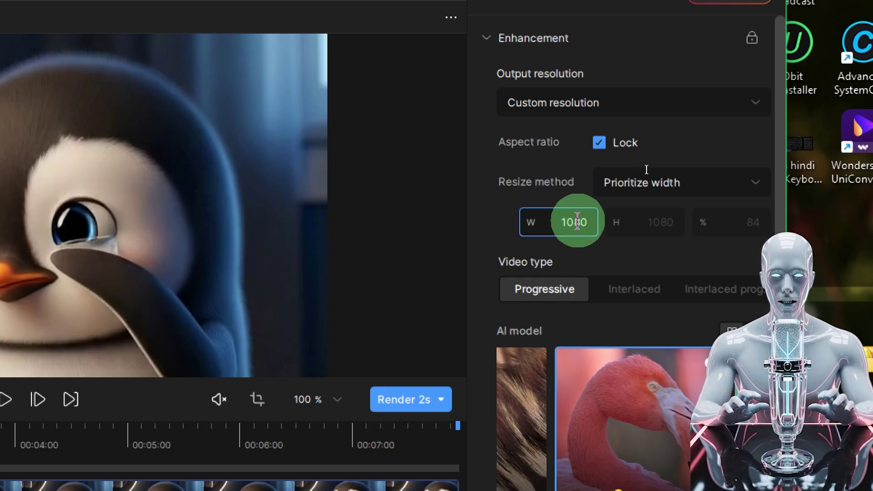
{"action": "left_click", "coordinate": [666, 232]}
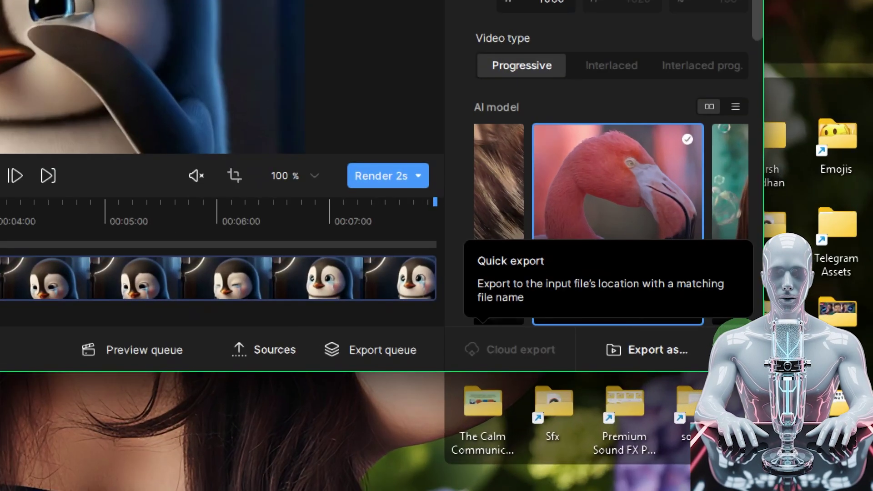
Step: Quick-export the 1080×1920, 24 FPS H264 penguin video and confirm it finished in the export queue
{"action": "left_click", "coordinate": [732, 349]}
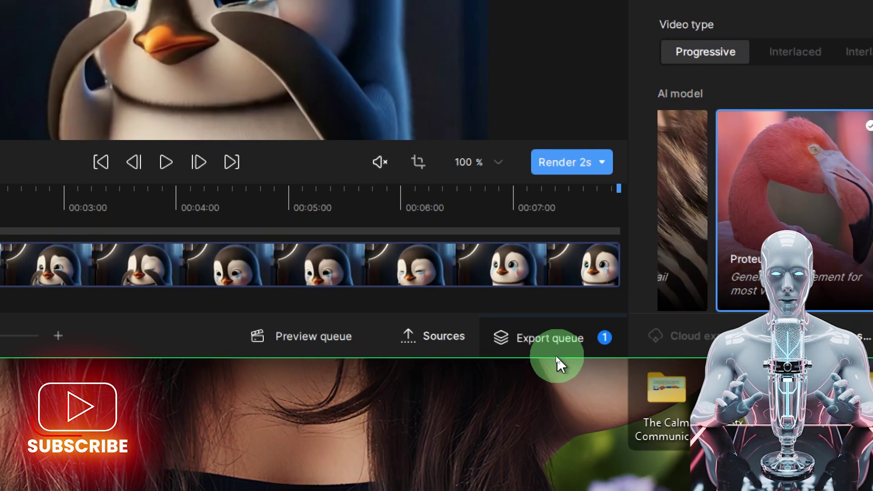
{"action": "left_click", "coordinate": [555, 354]}
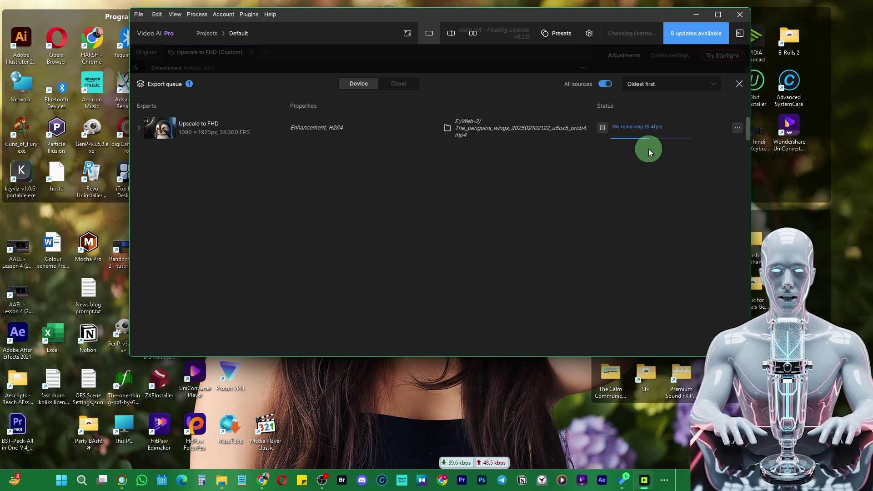
{"action": "left_click", "coordinate": [266, 481]}
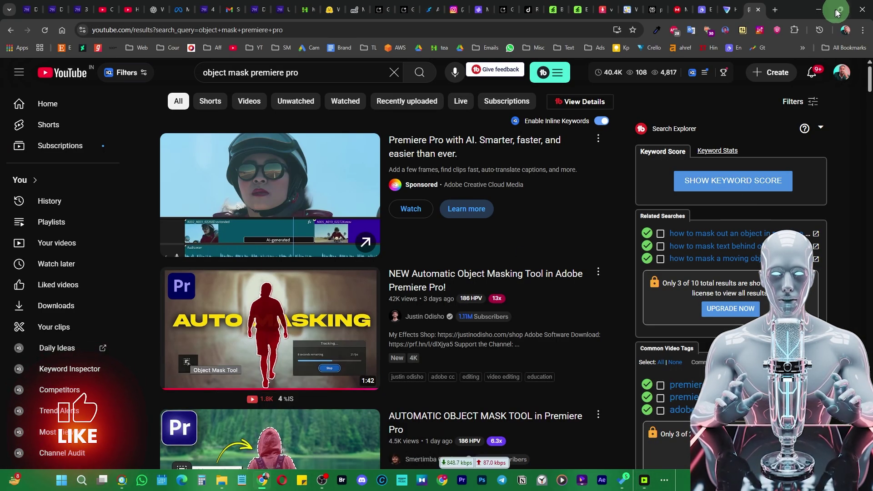